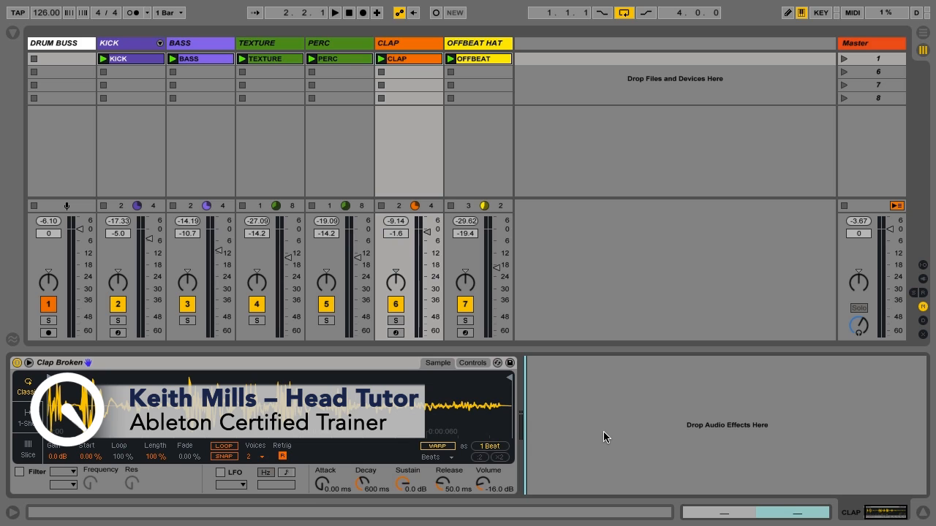
Play the full loop with all tracks to audition the original clap in the mix
key("space")
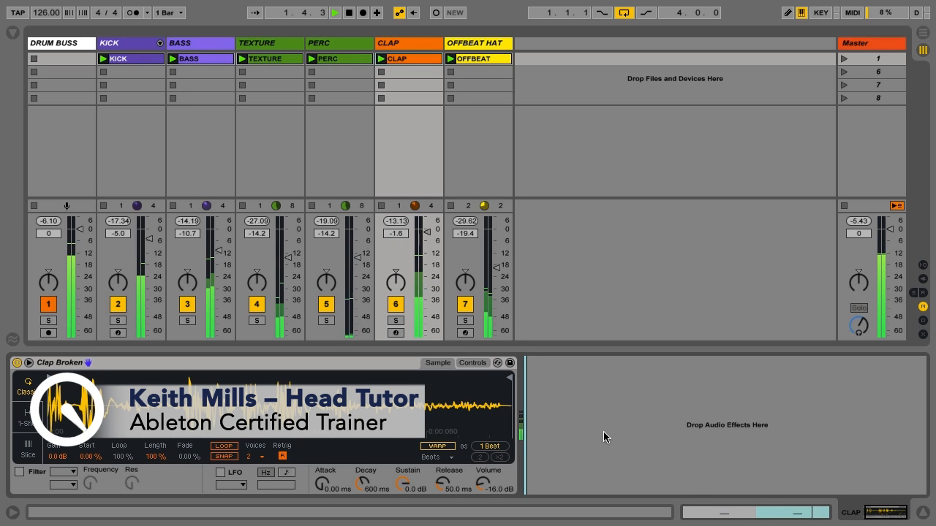
key("space")
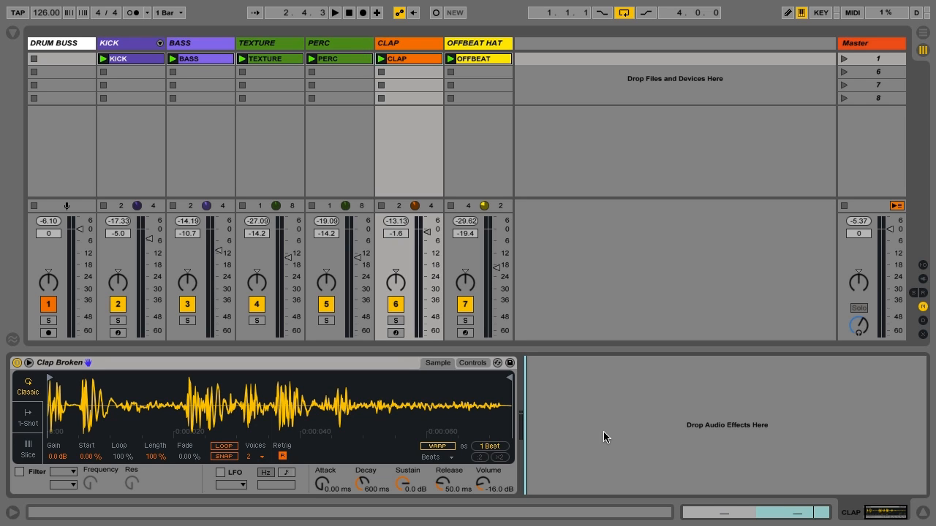
Group the Clap Broken Simpler into an Instrument Rack and duplicate its chain in the chain list
left_click(72, 365)
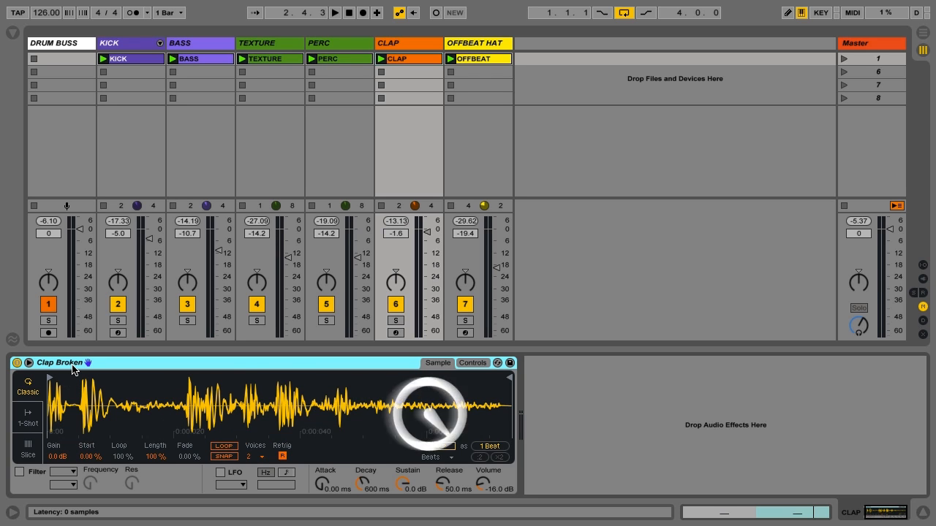
key("ctrl+g")
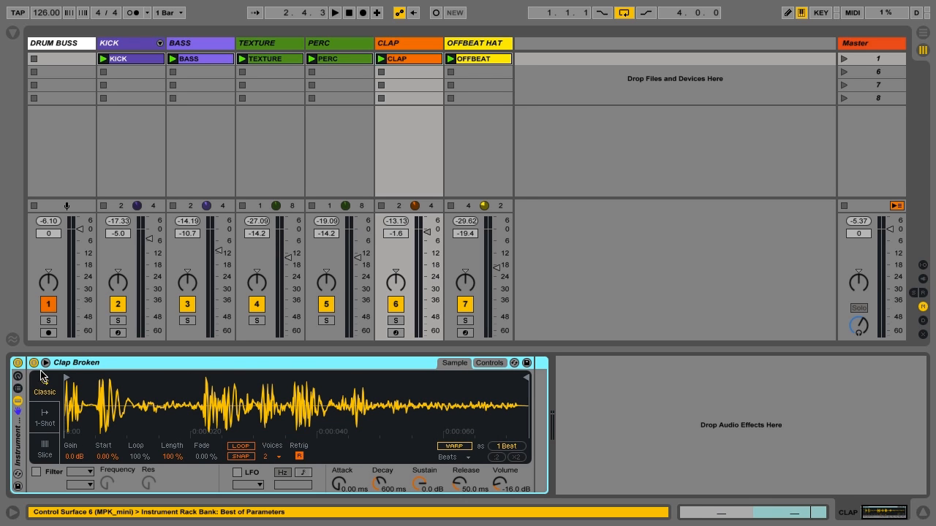
left_click(18, 388)
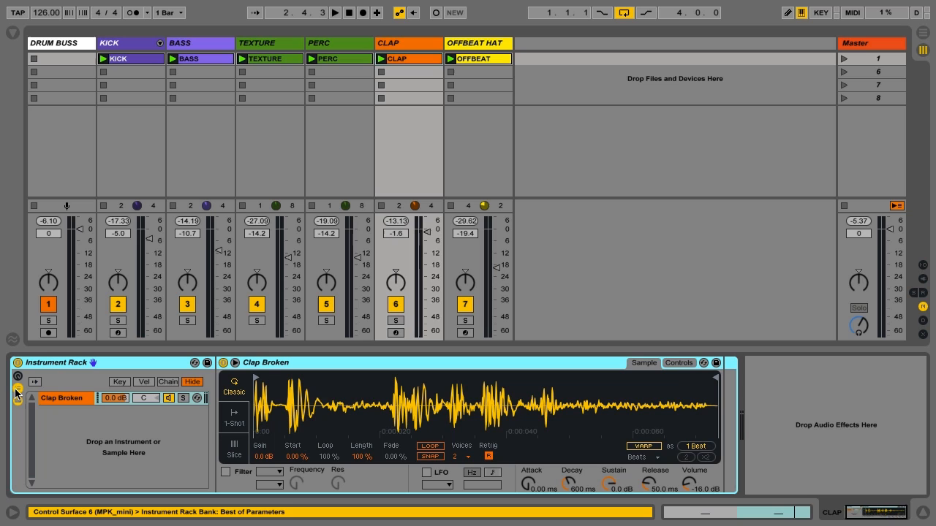
left_click(59, 400)
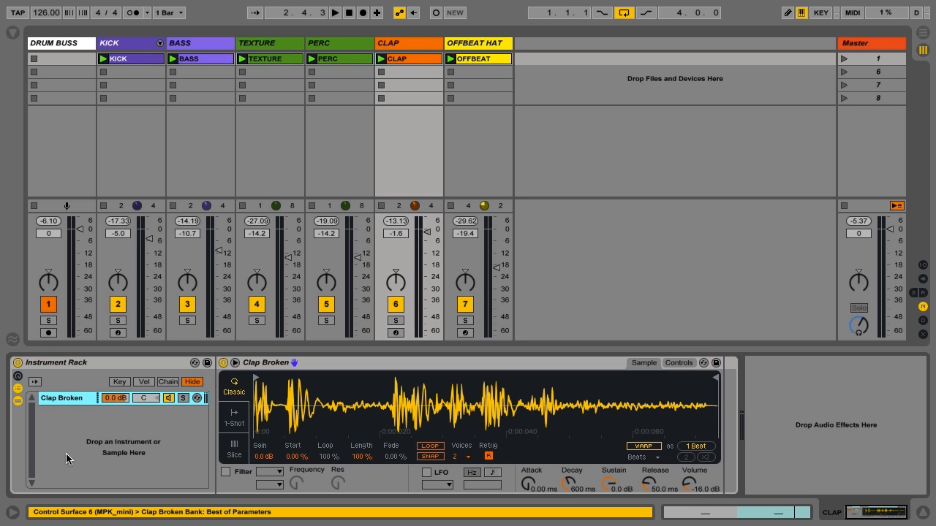
key("ctrl+d")
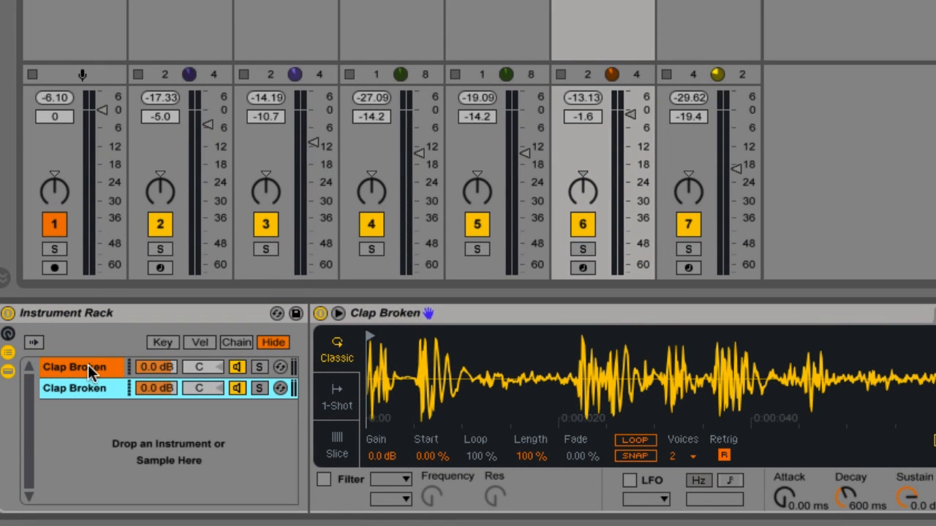
Pan the first Clap Broken chain to 35L and the duplicated chain to 35R
left_click(207, 367)
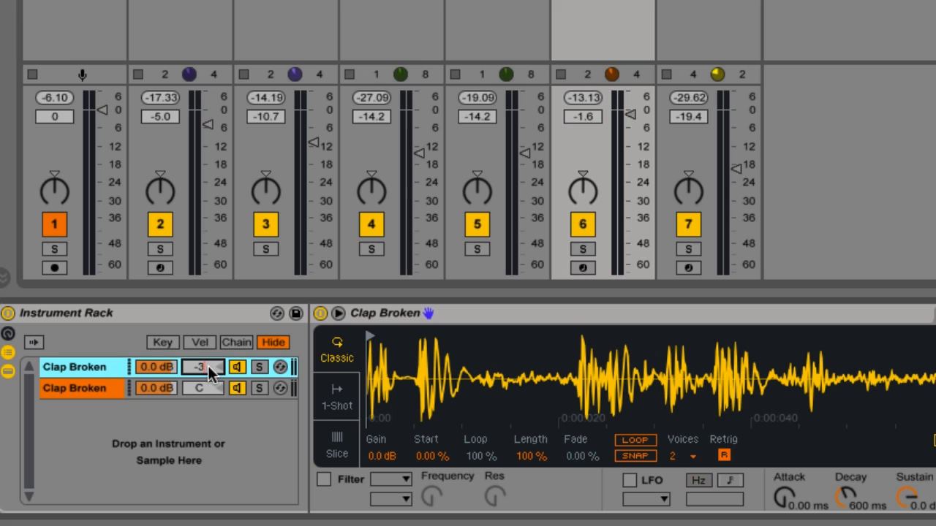
left_click_drag(207, 365, 205, 377)
left_click(208, 386)
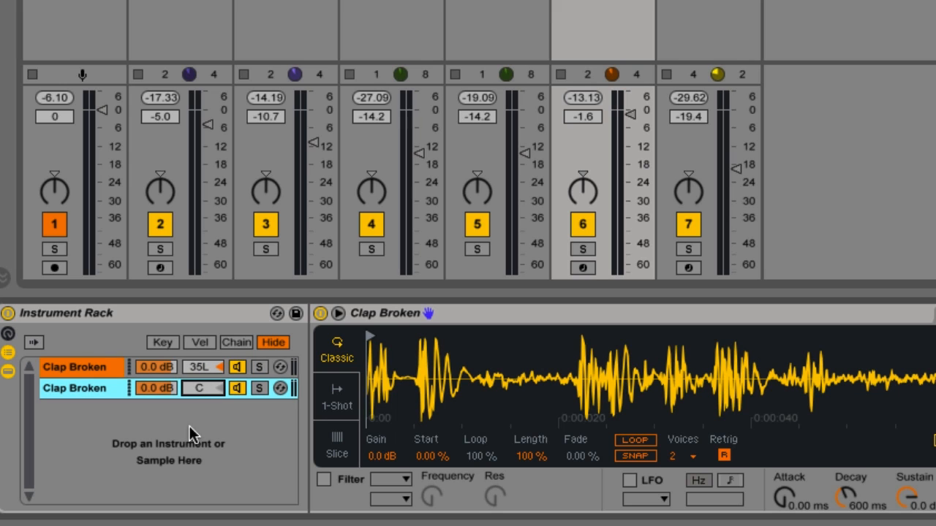
type("35")
key("Return")
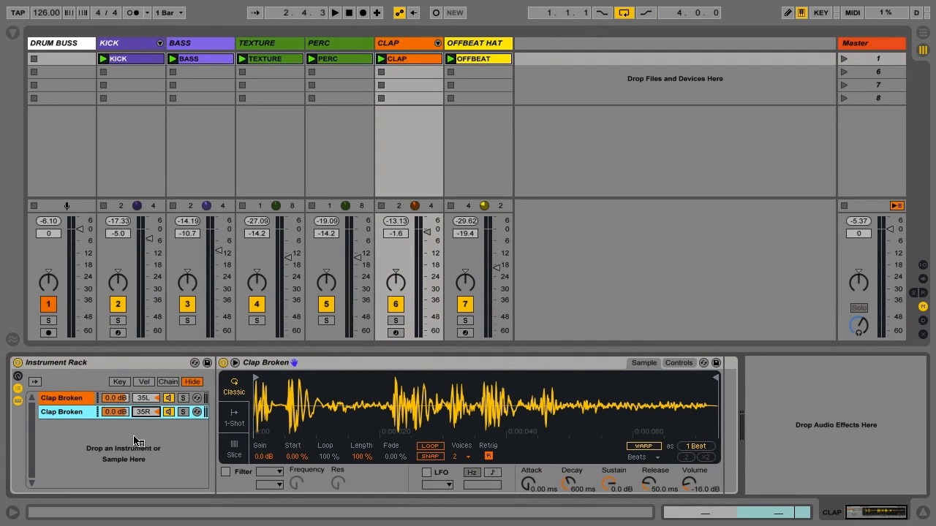
Solo the CLAP track, listen to the two panned chains, and remove the solo again
left_click(395, 321)
key("space")
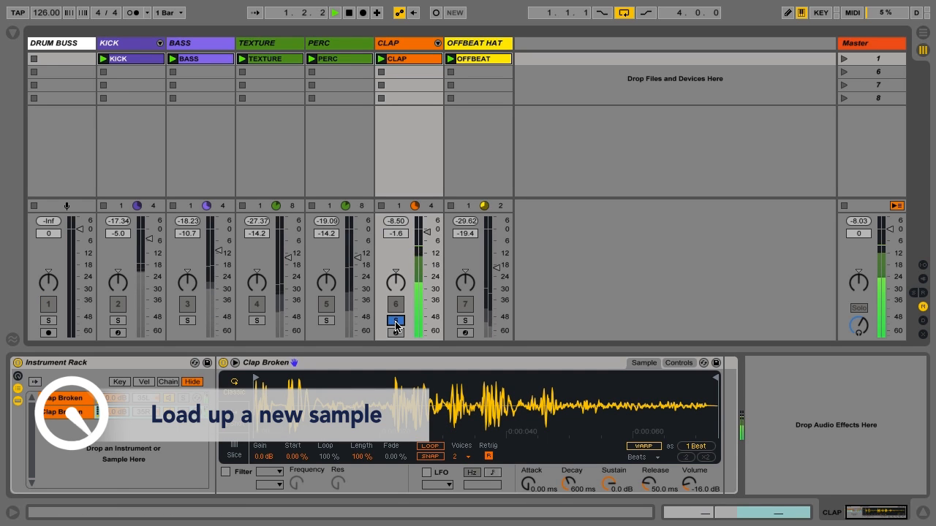
key("space")
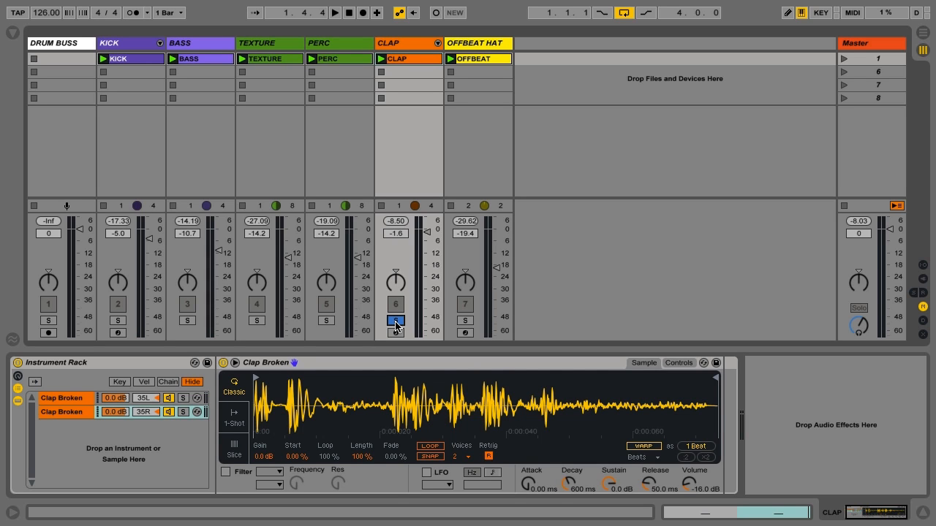
left_click(395, 321)
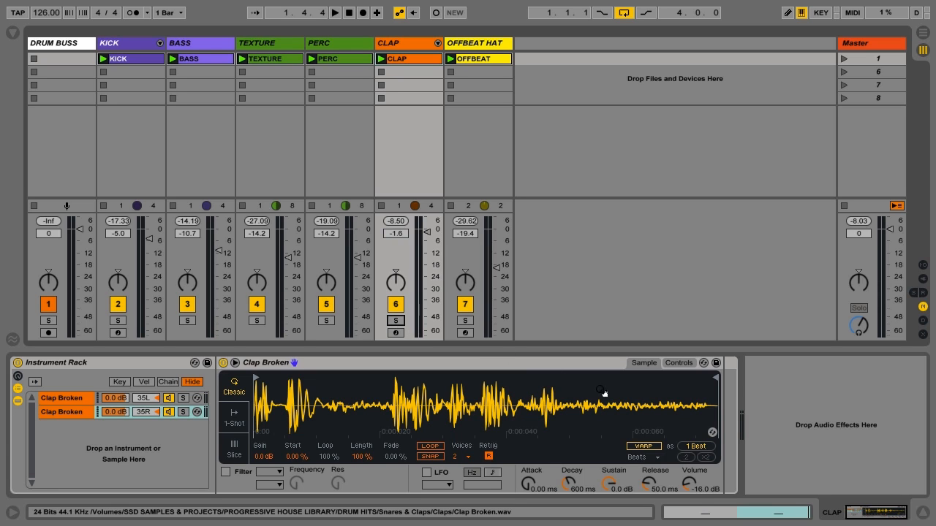
Hot-swap the second chain's sample to Clap Callgirl 2.wav while auditioning the claps in the playing loop
left_click(58, 413)
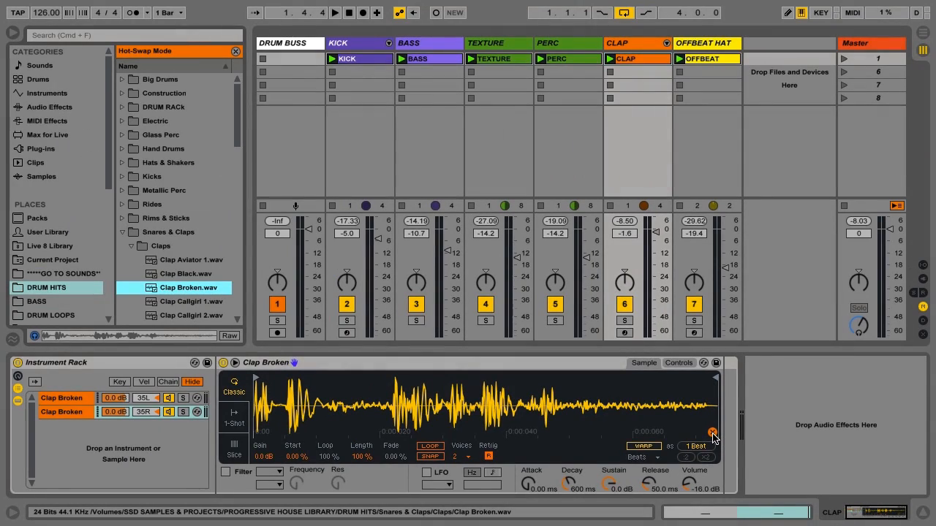
key("Down")
key("Down")
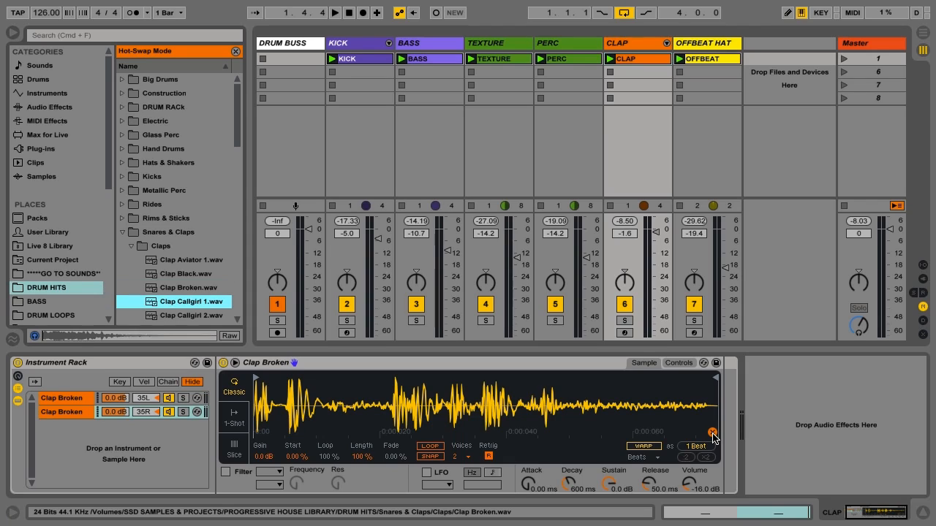
key("Up")
key("Up")
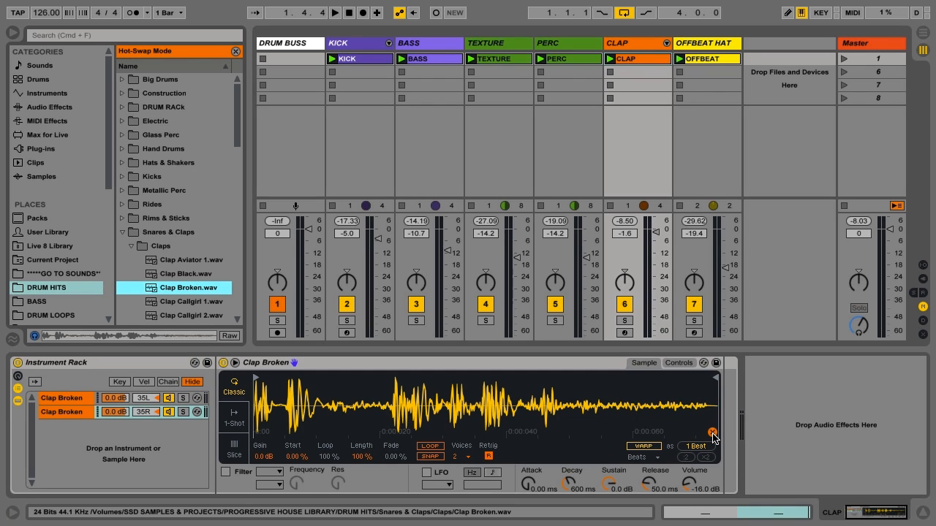
key("space")
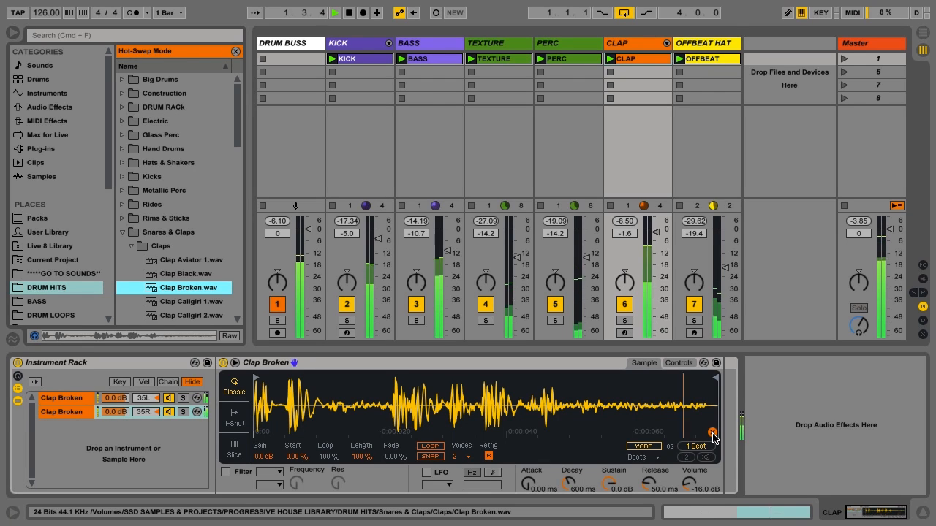
key("Down")
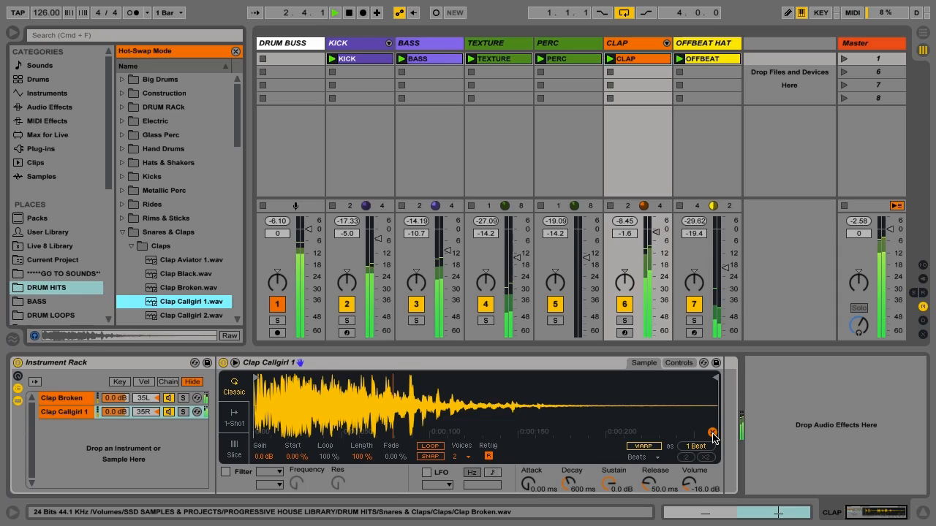
key("Down")
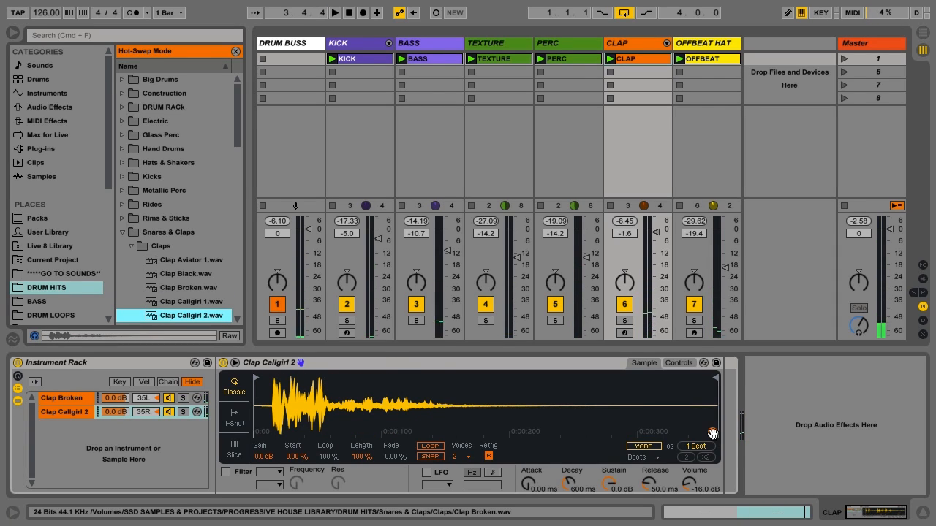
Move the start marker of Clap Callgirl 2 to the sample's first transient and audition it in the loop
key("super+alt+b")
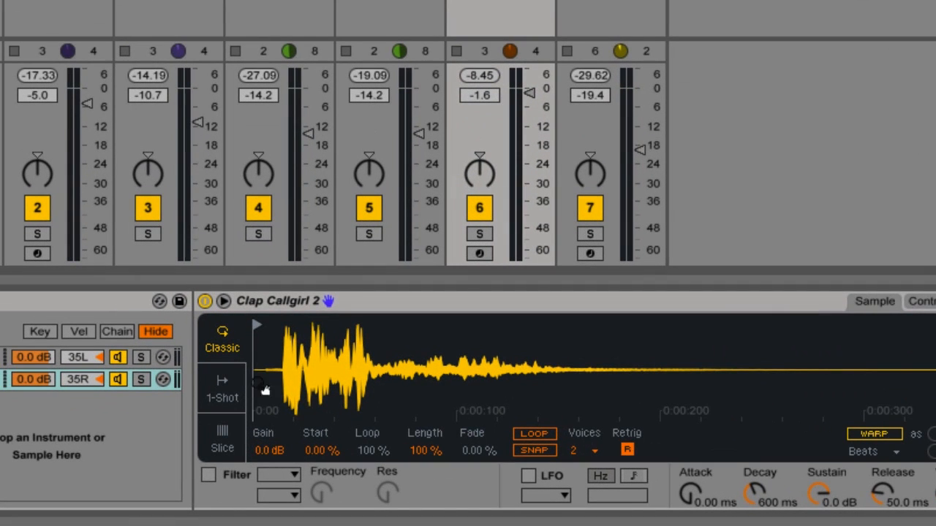
key("q")
left_click_drag(259, 325, 287, 324)
key("space")
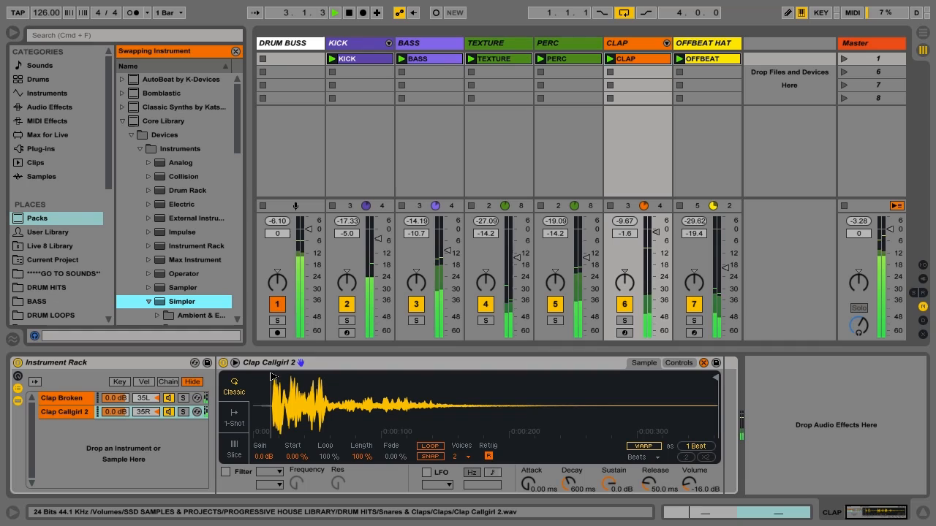
key("space")
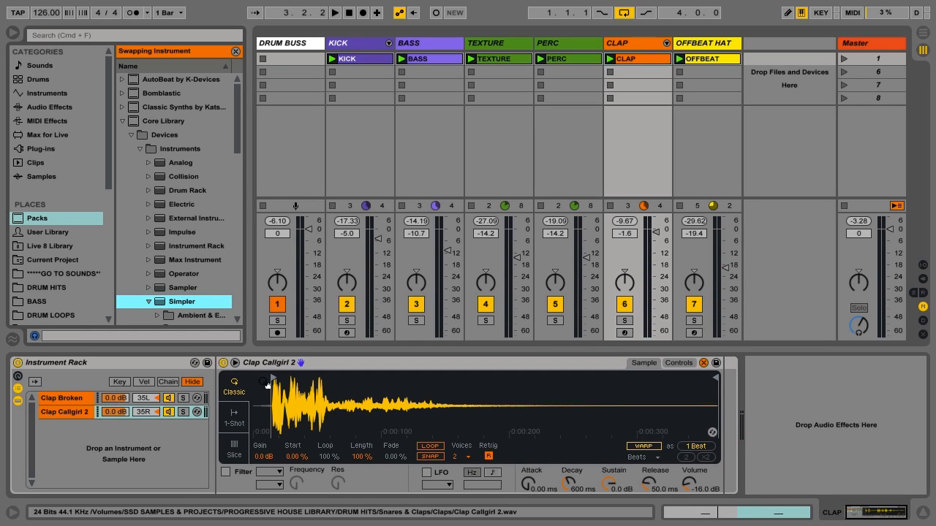
Switch the Clap Callgirl 2 Simpler to 1-Shot mode and shorten the sample's end to just before 0:00:100
left_click(61, 399)
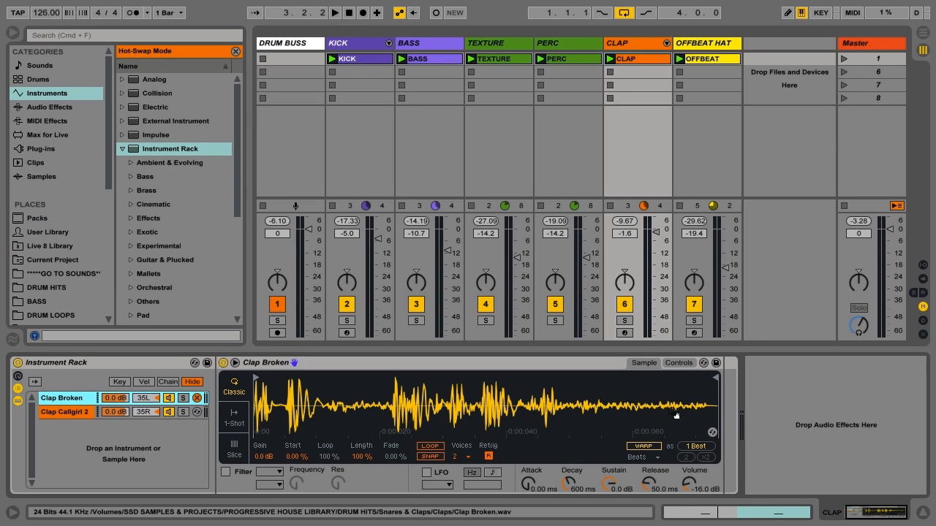
left_click(51, 412)
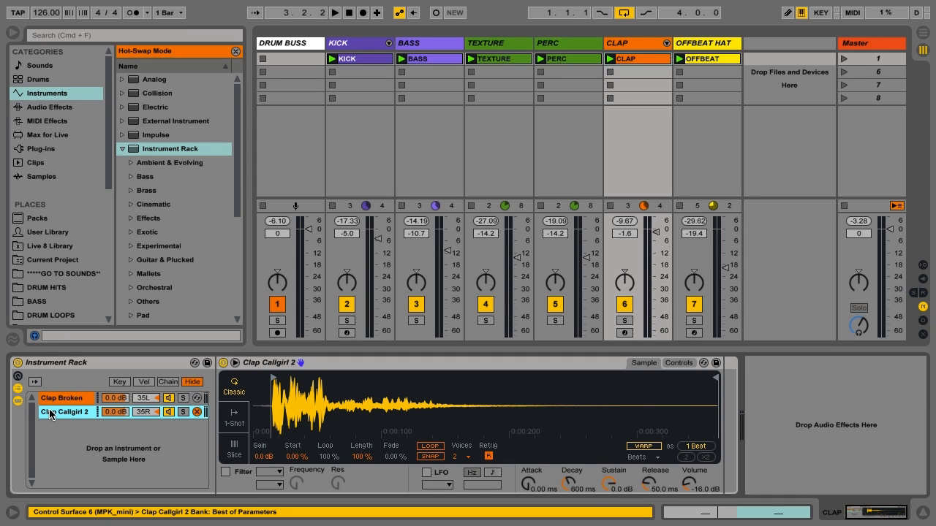
left_click(235, 420)
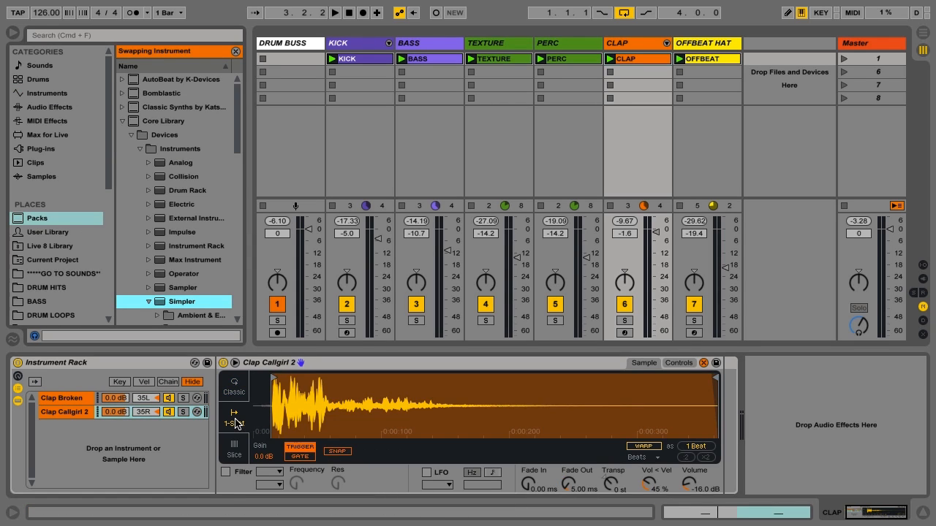
key("super+alt+b")
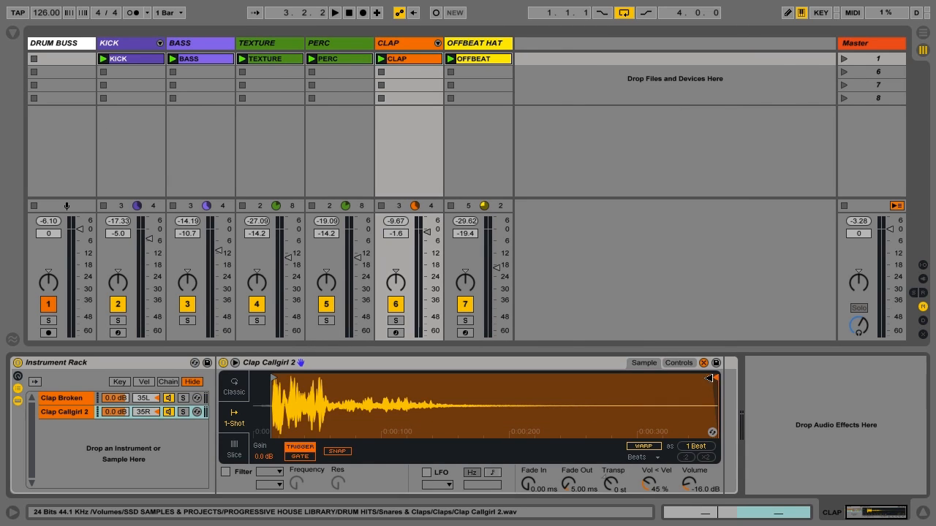
mouse_move(708, 378)
left_mouse_down()
mouse_move(428, 373)
mouse_move(604, 372)
mouse_move(368, 392)
left_mouse_up()
key("space")
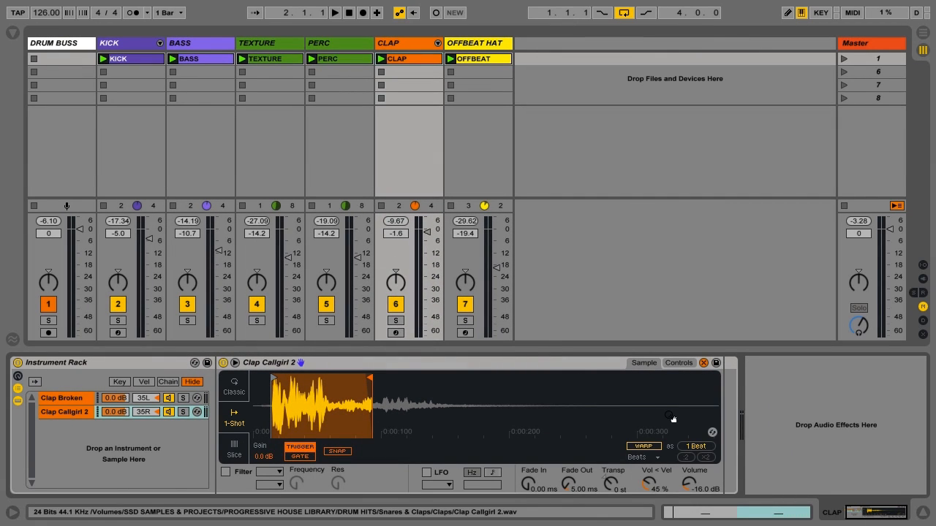
Search the browser for "eq" and add an EQ Eight after the Instrument Rack on the CLAP track
key("super+alt+b")
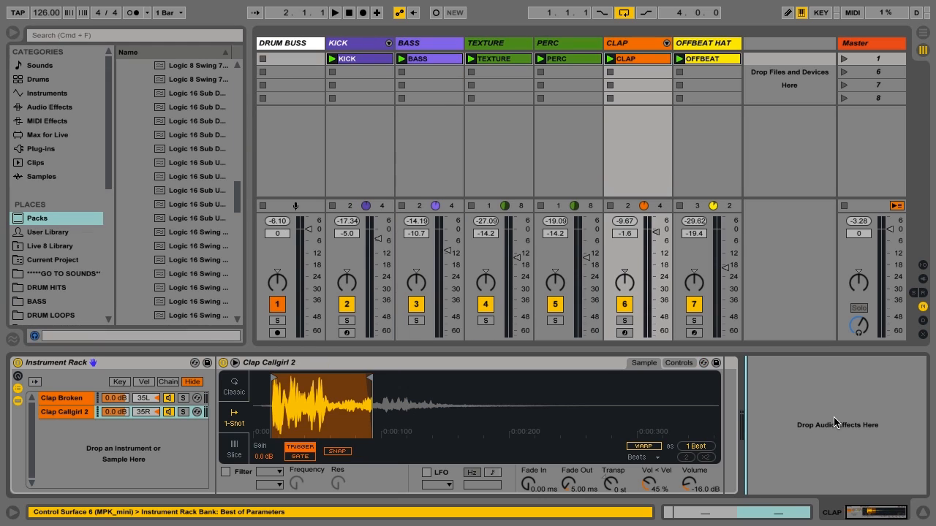
key("super+f")
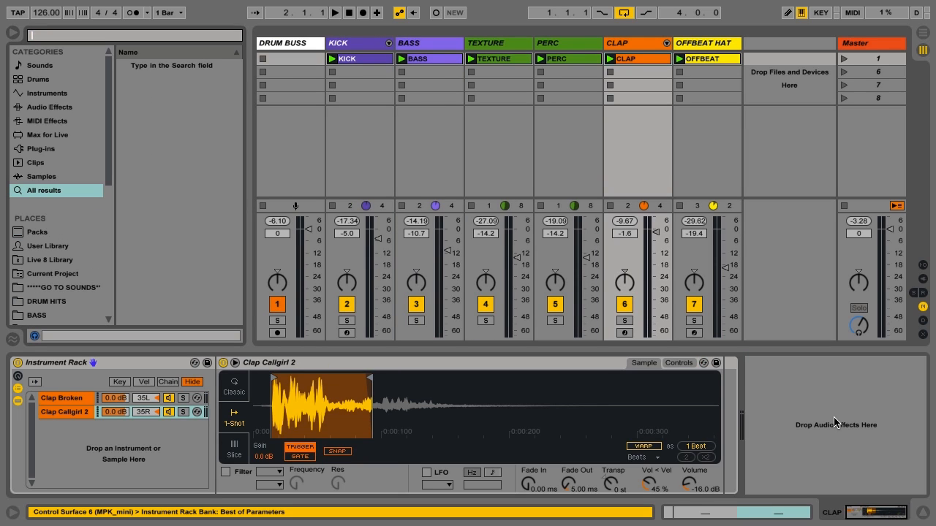
type("eq")
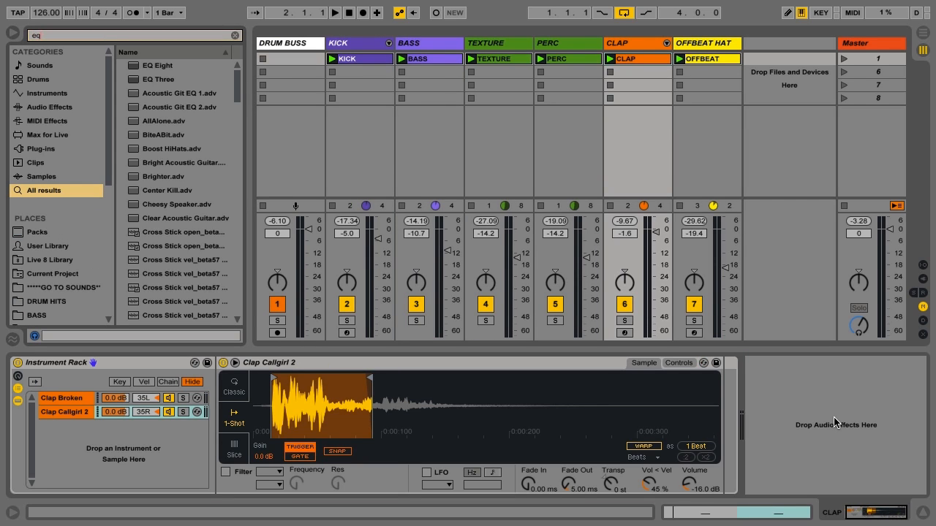
key("Return")
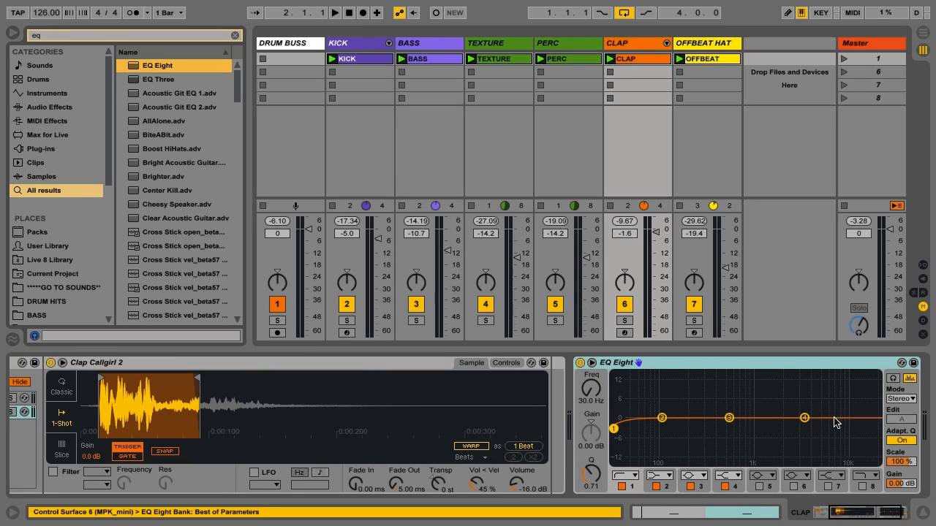
key("super+alt+b")
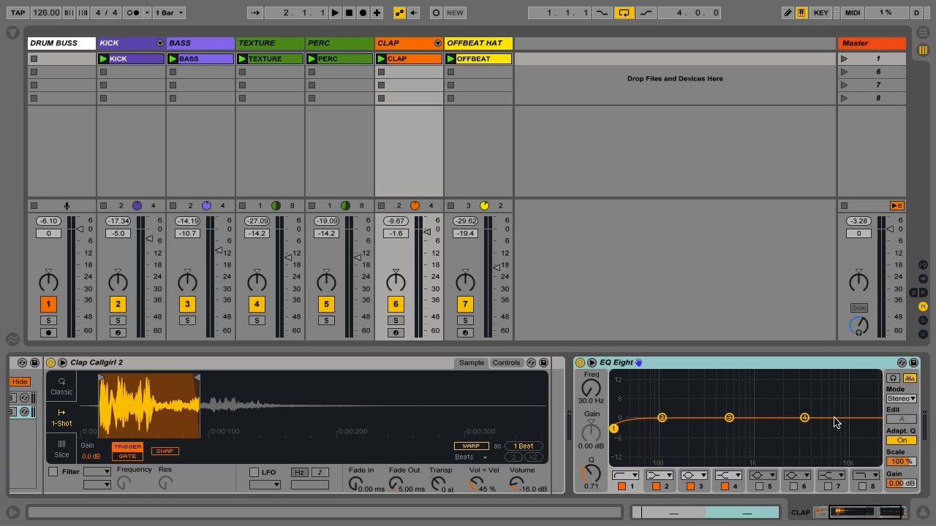
With the loop playing, raise EQ Eight's band 1 low cut and boost band 3 by about 3.1 dB near 1.77 kHz
key("space")
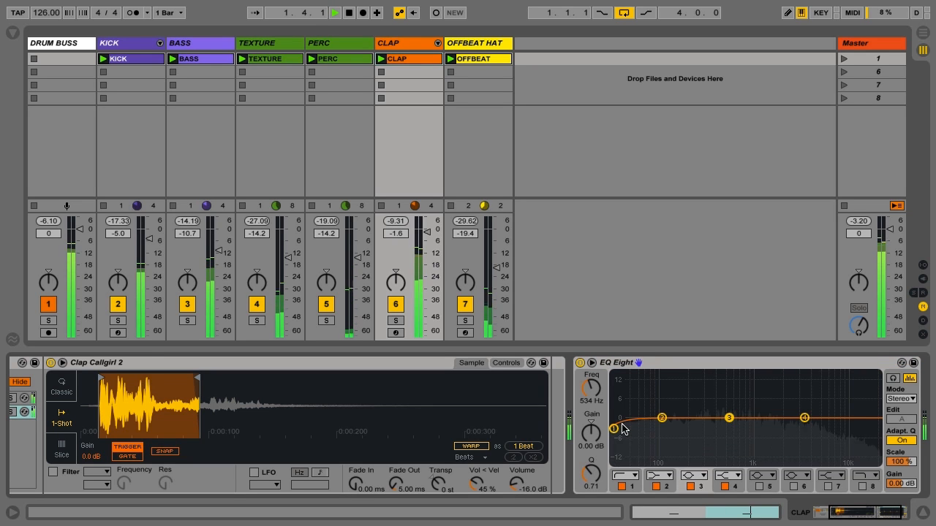
left_click_drag(614, 430, 780, 415)
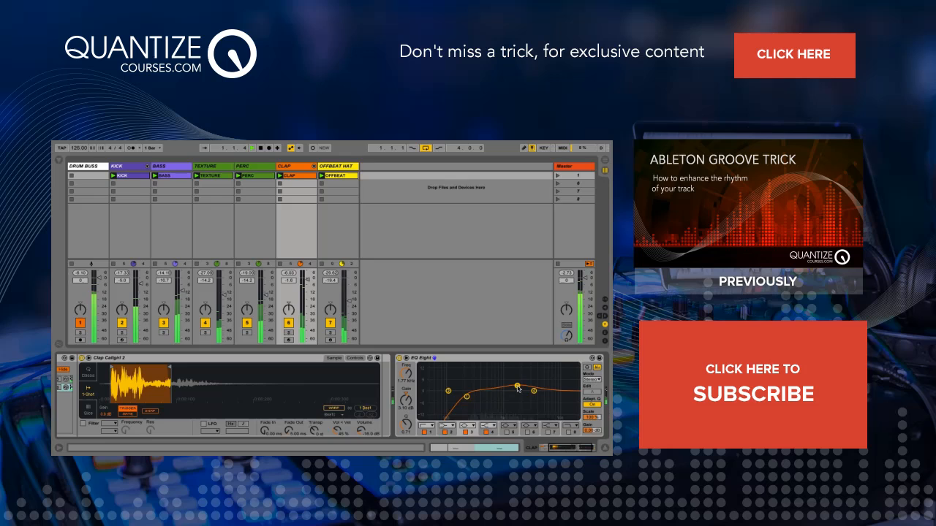
left_click_drag(519, 386, 517, 386)
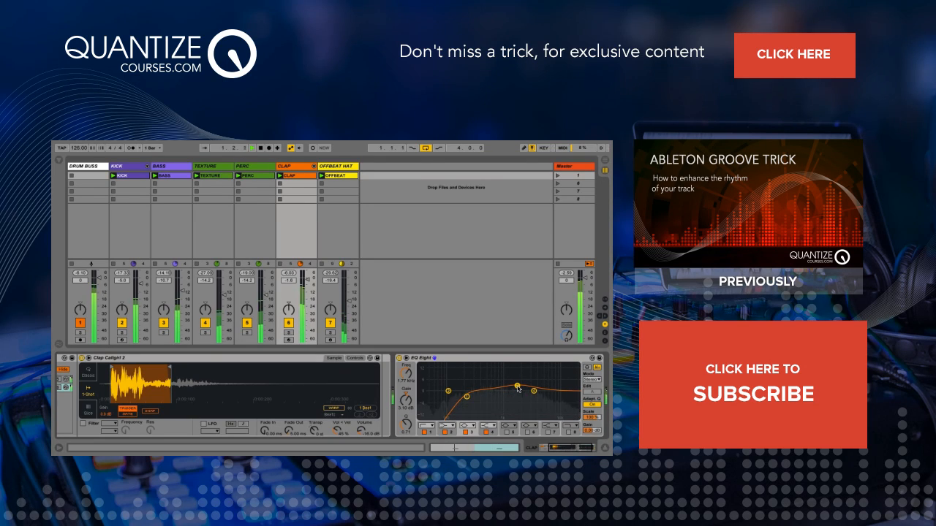
left_click_drag(520, 389, 518, 388)
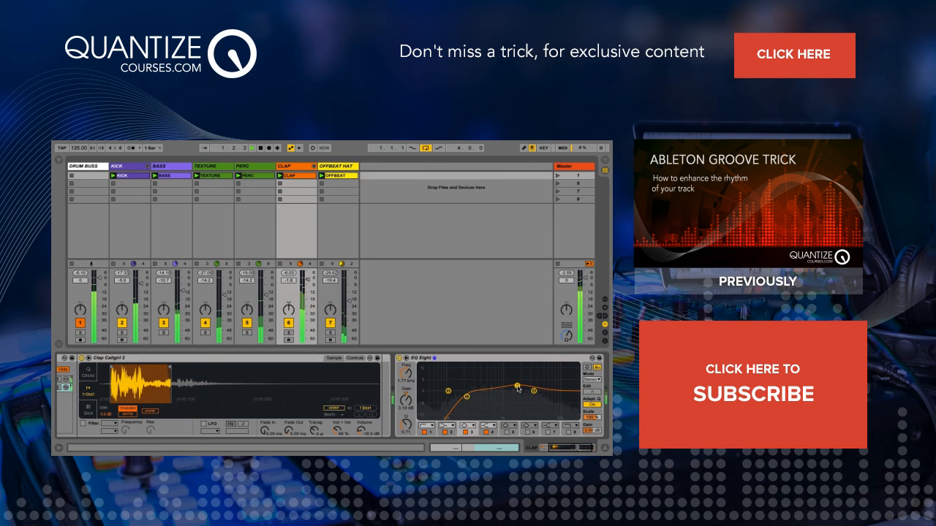